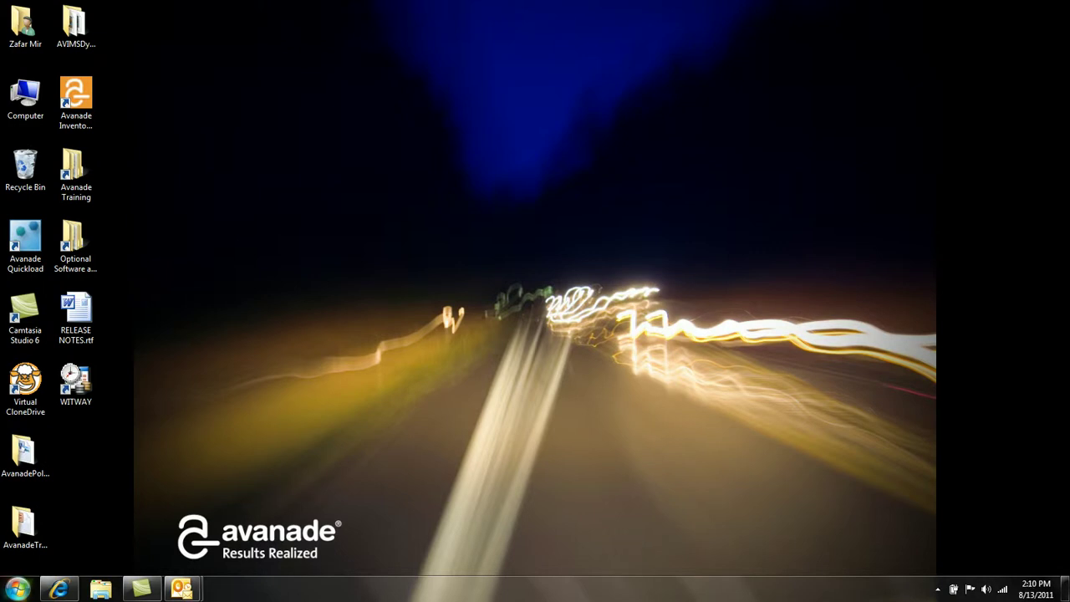
Switch to Dynamics CRM in Internet Explorer and open the default solution's system customization in a maximized window.
click(57, 591)
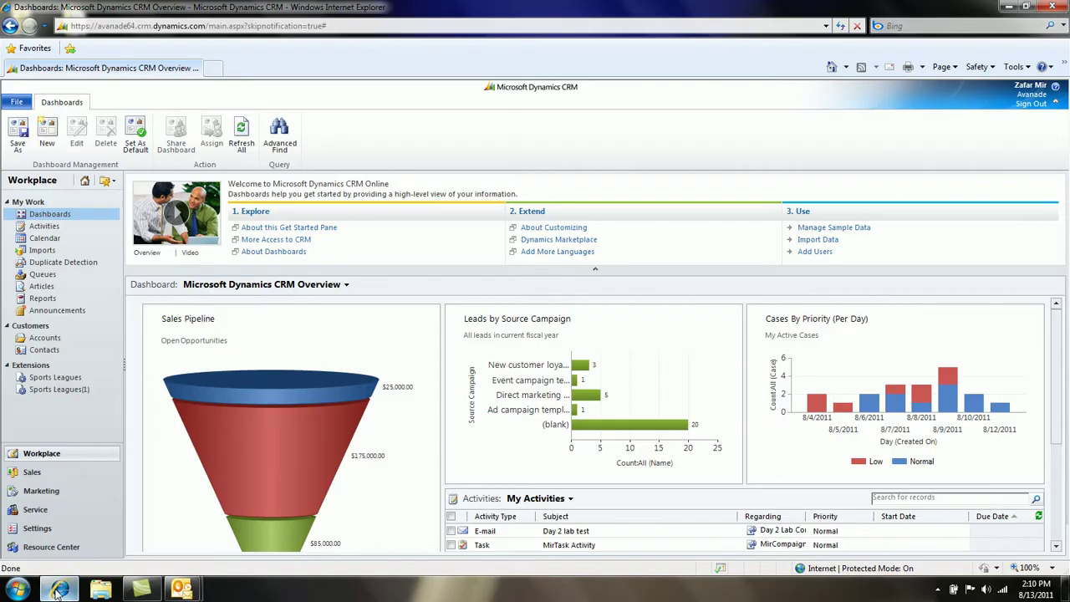
mouse_move(257, 427)
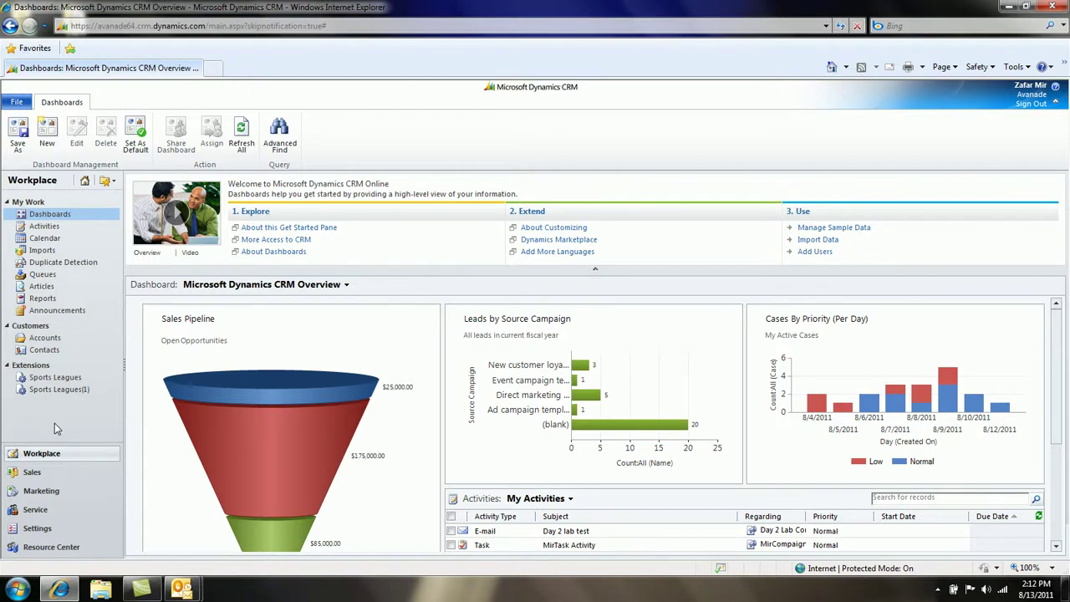
mouse_move(219, 450)
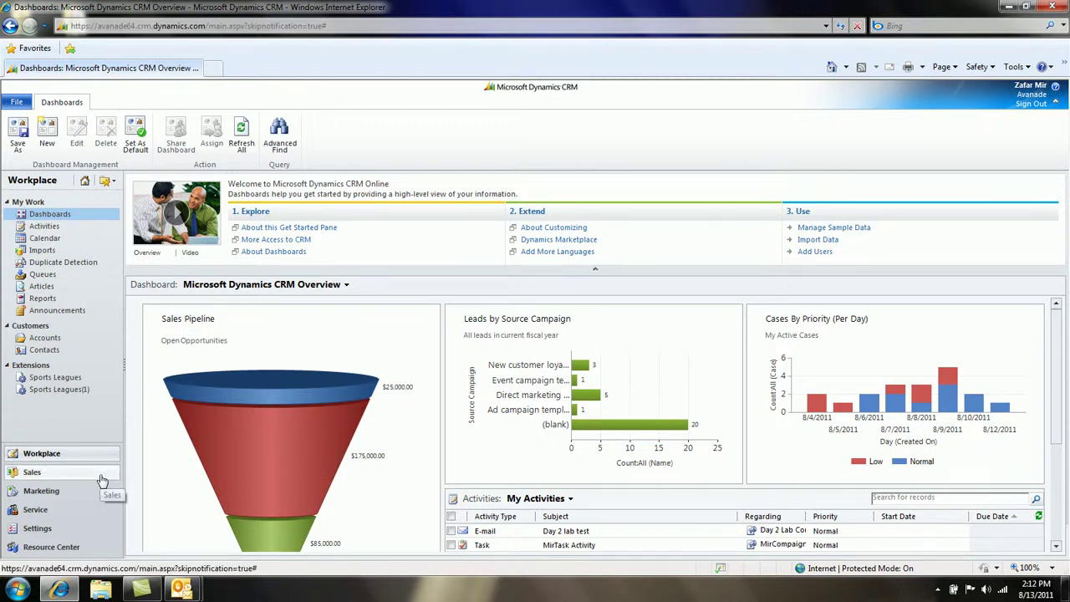
click(38, 530)
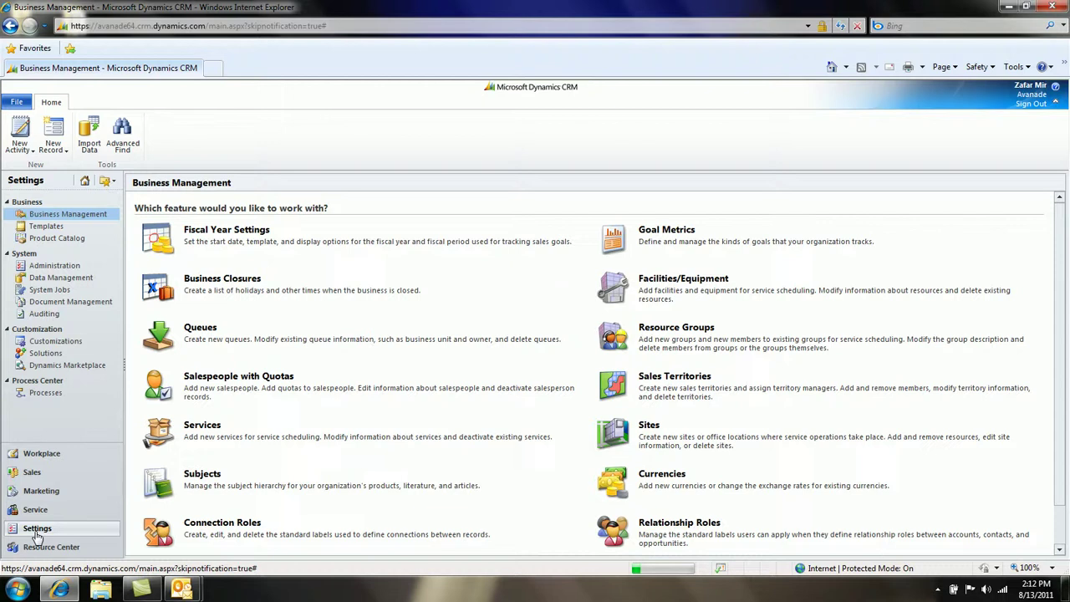
click(56, 341)
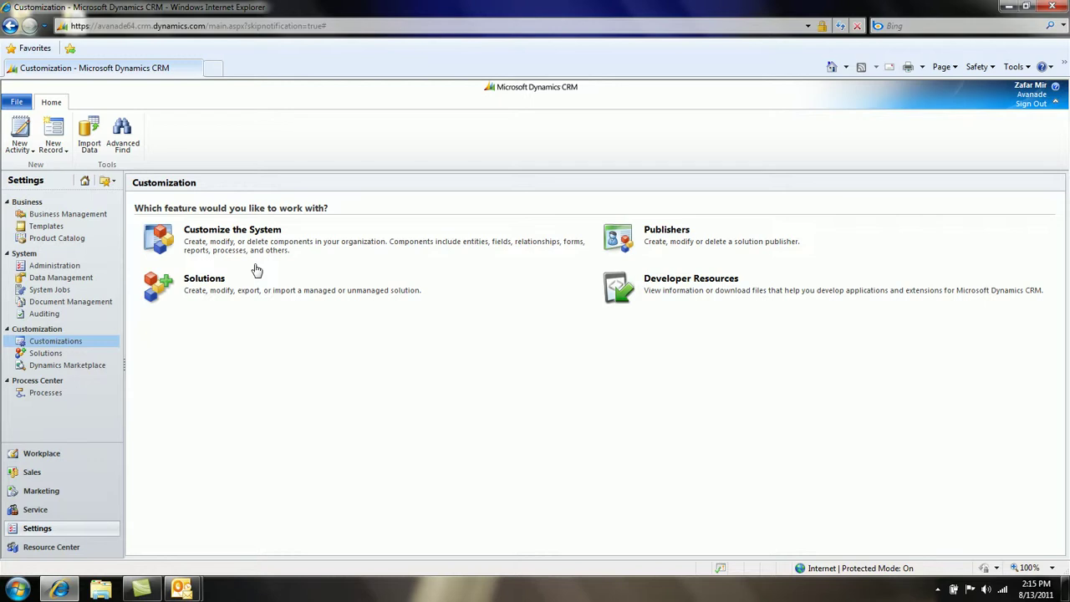
click(259, 233)
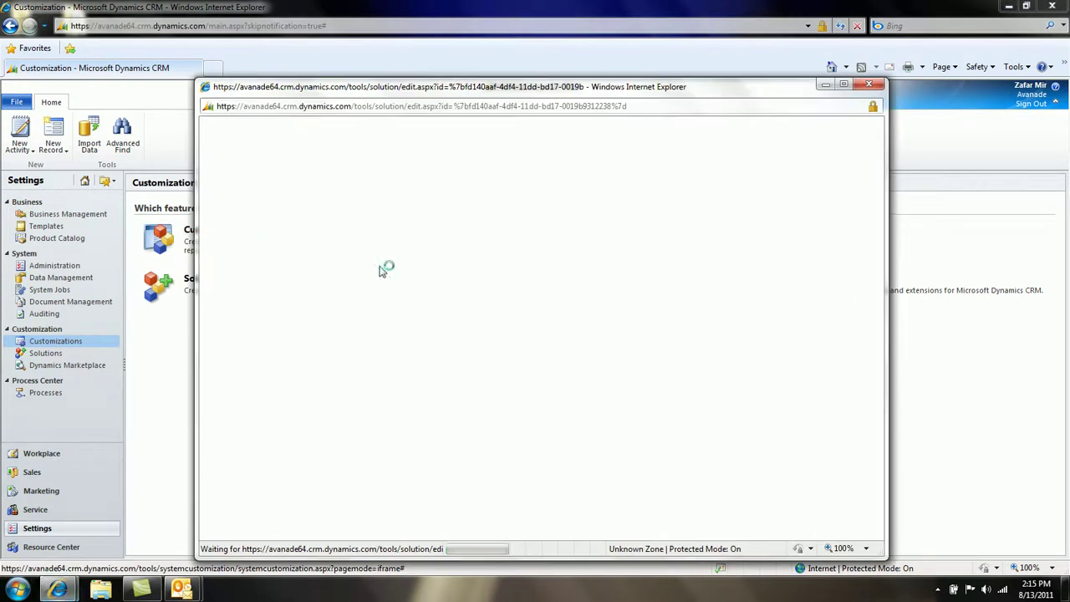
click(844, 85)
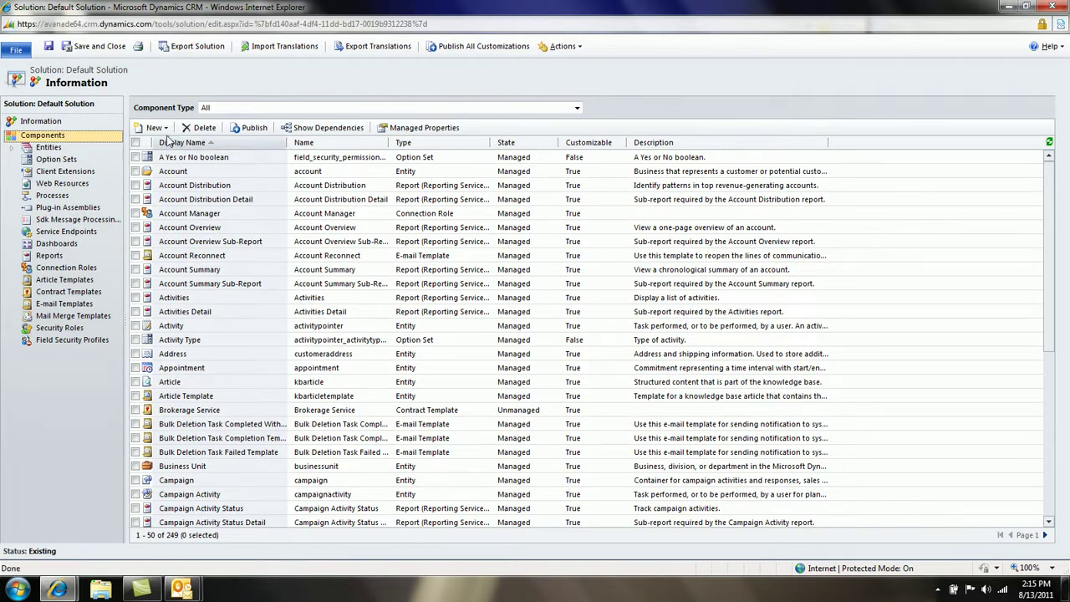
Create a new entity with display name and plural name Compliance, name new_compliance and User or Team ownership.
click(155, 127)
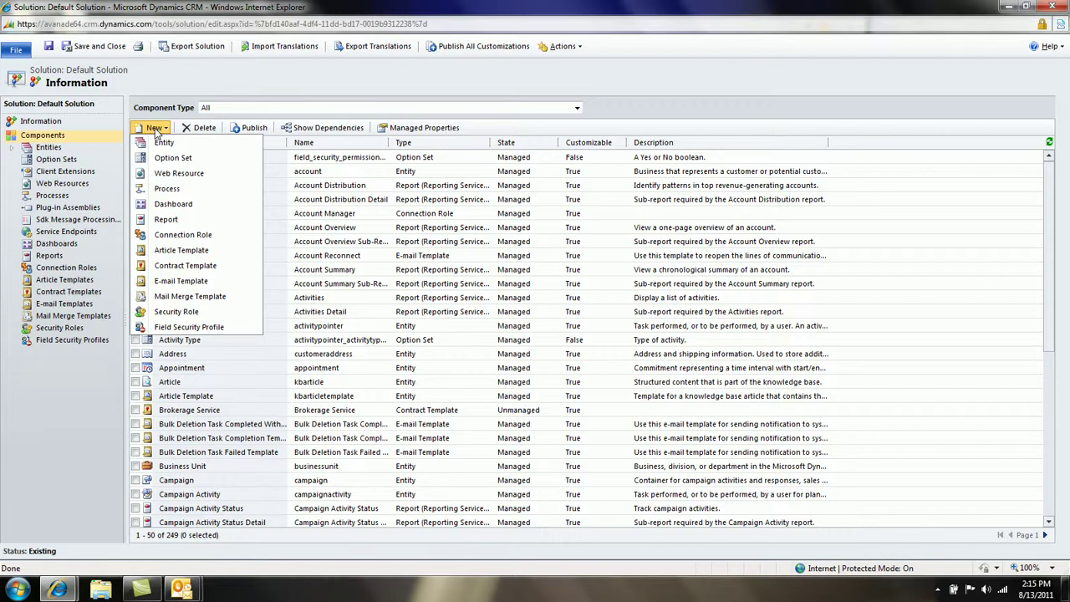
click(164, 144)
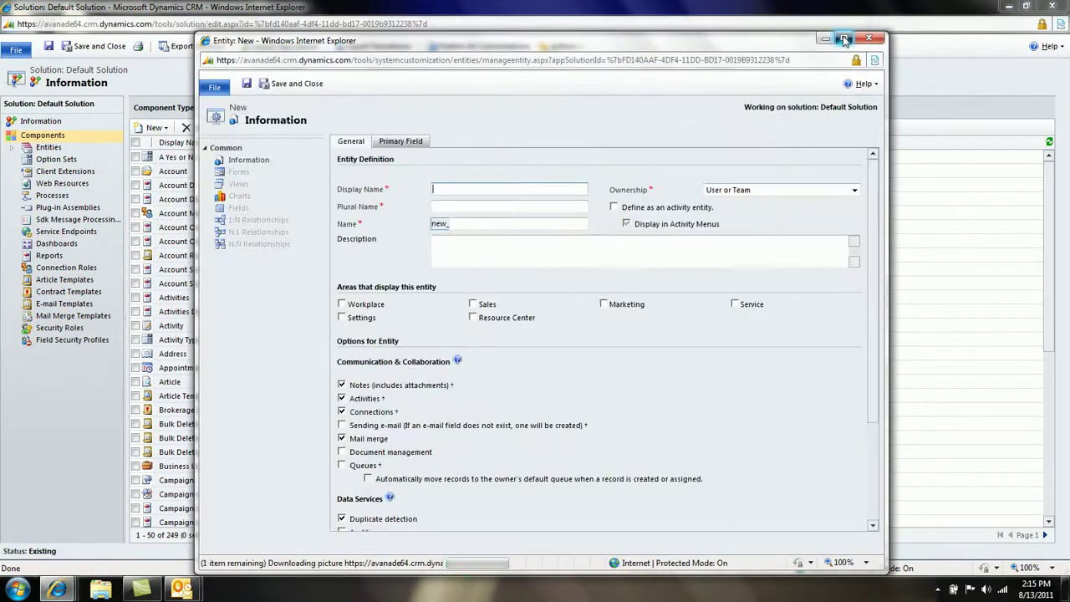
click(845, 39)
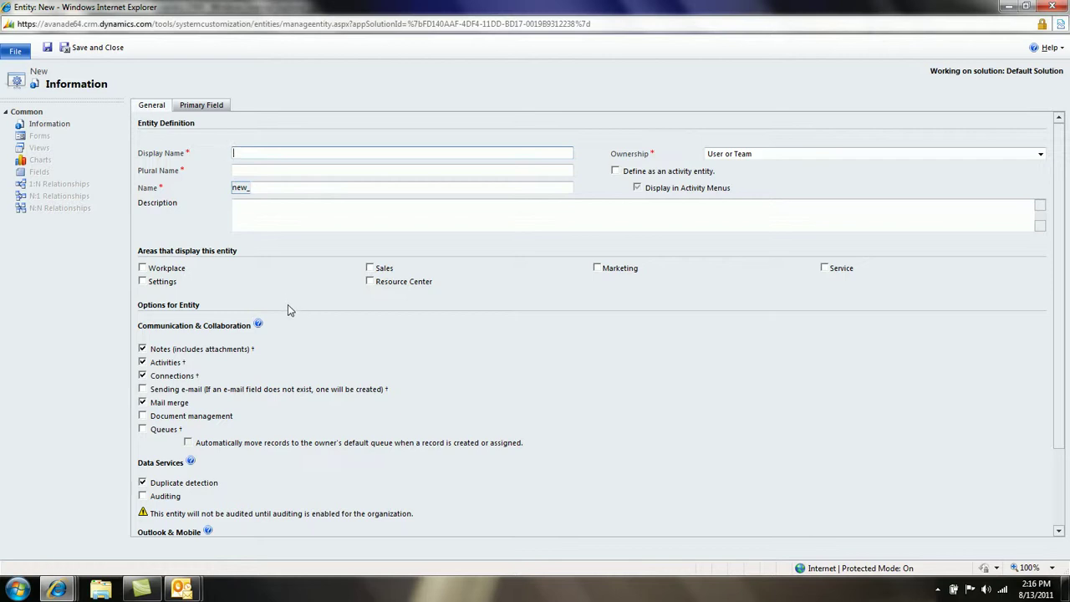
text(Compliance)
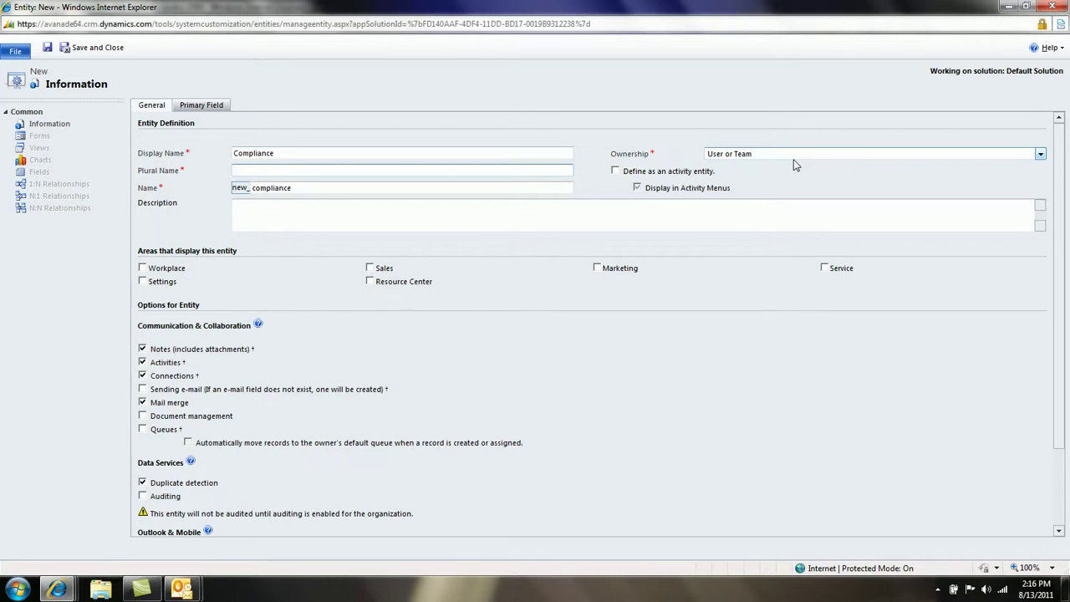
text(Compliance)
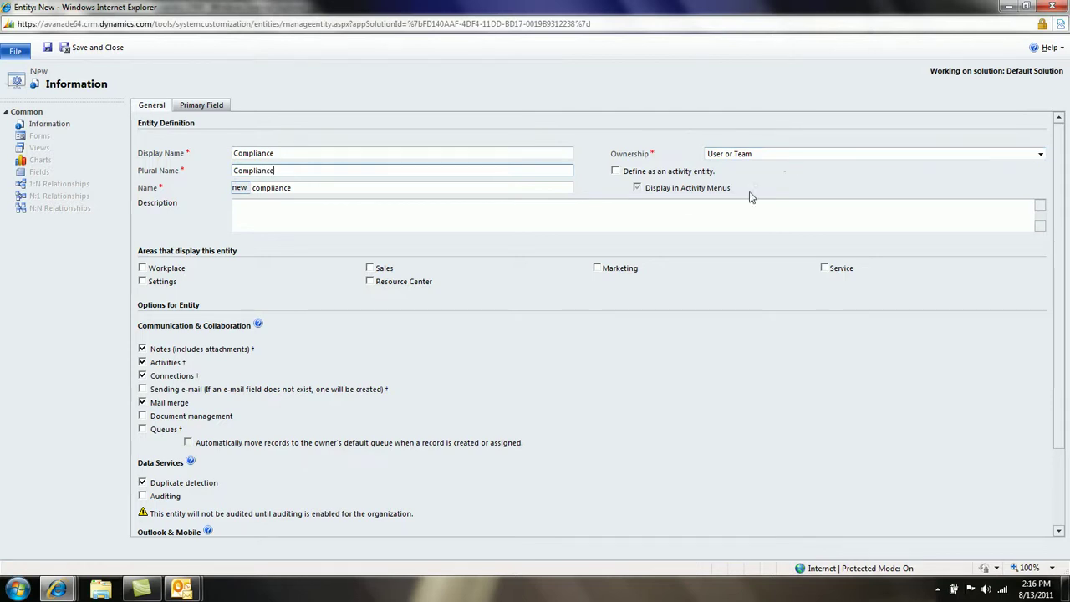
click(304, 187)
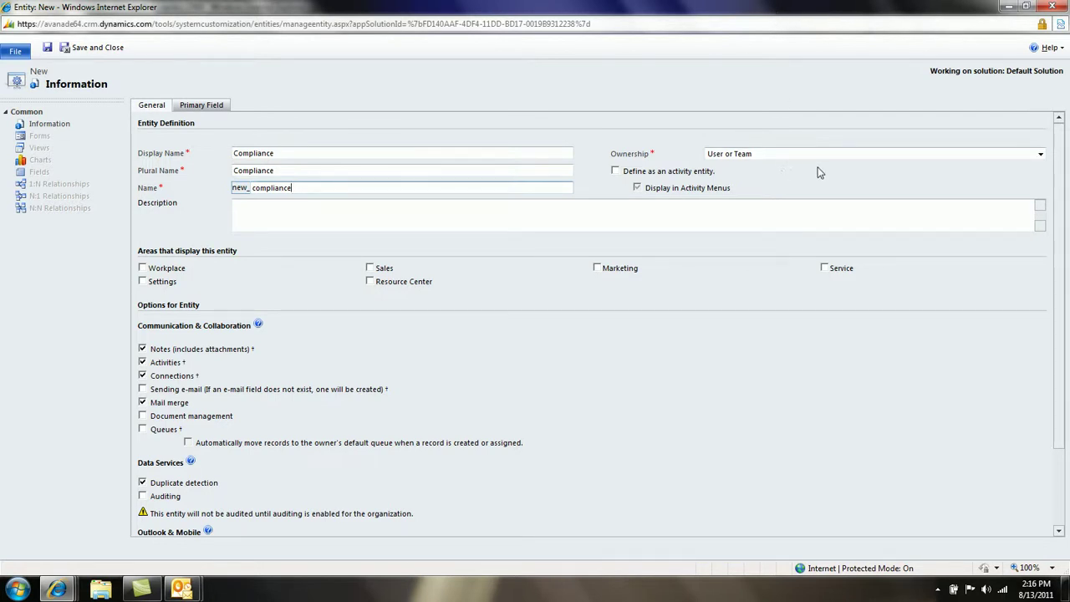
click(1041, 154)
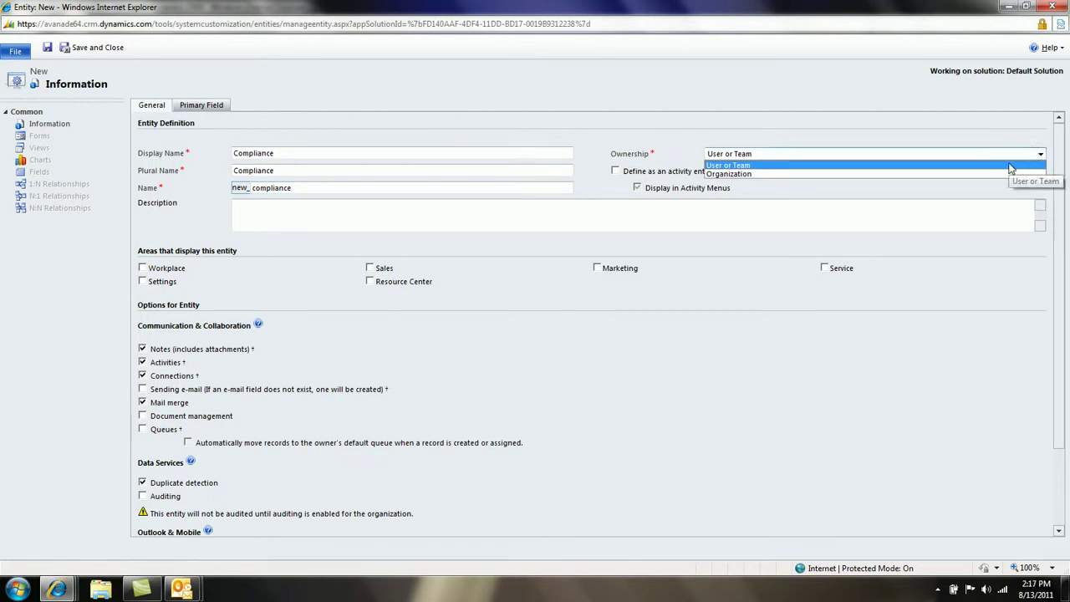
click(1011, 166)
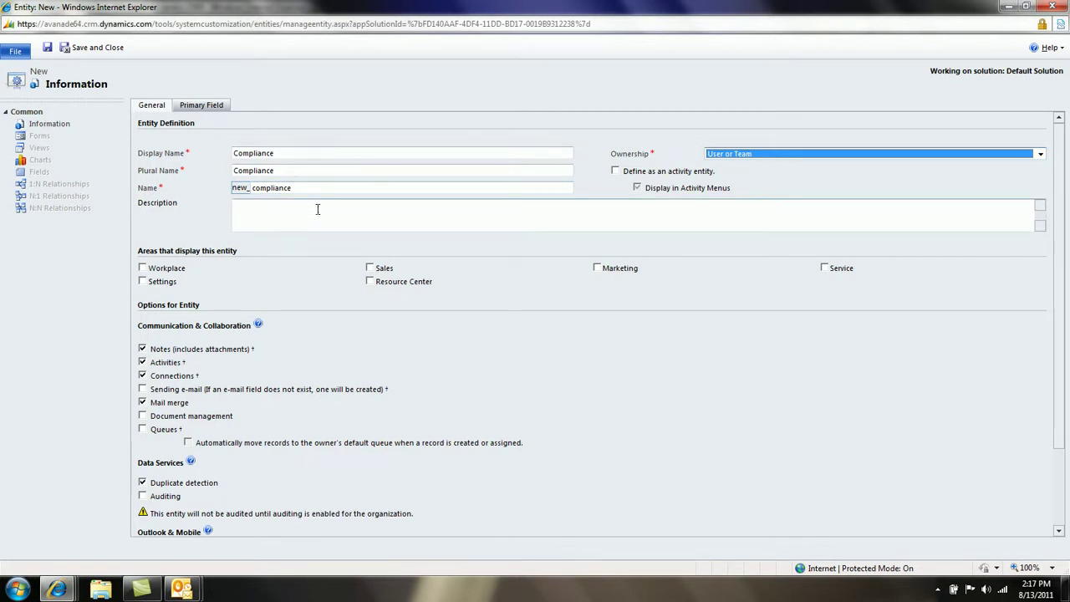
Enter the entity description "This is how you can add a new entity. Microsoft Dynamic brought a new concept called Solutions with Microsoft Dynamic 2011".
click(251, 212)
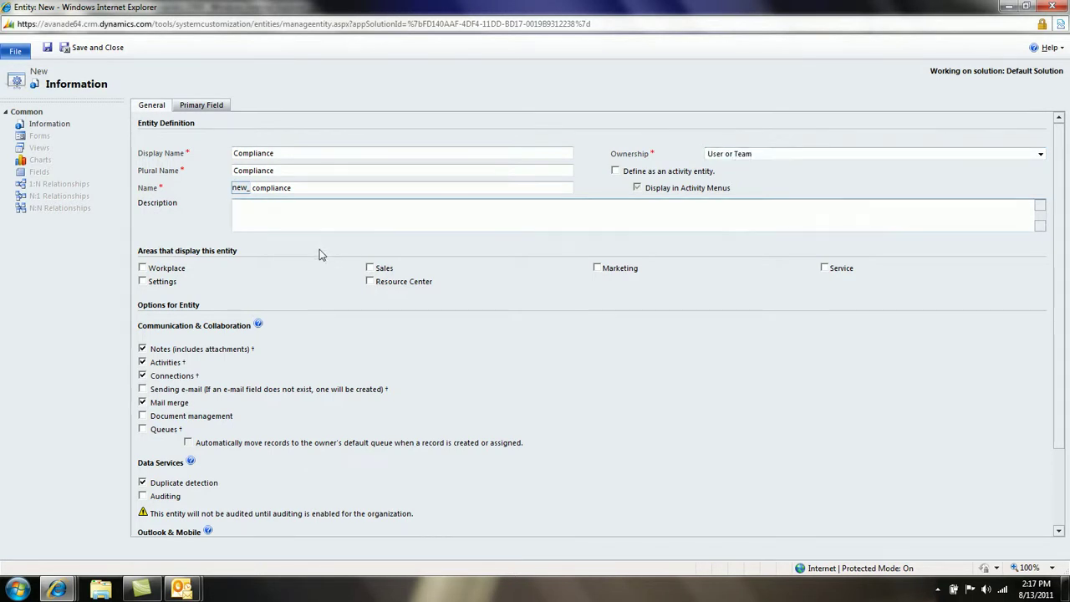
text(This is how you can add an)
key(BackSpace)
text(new entit)
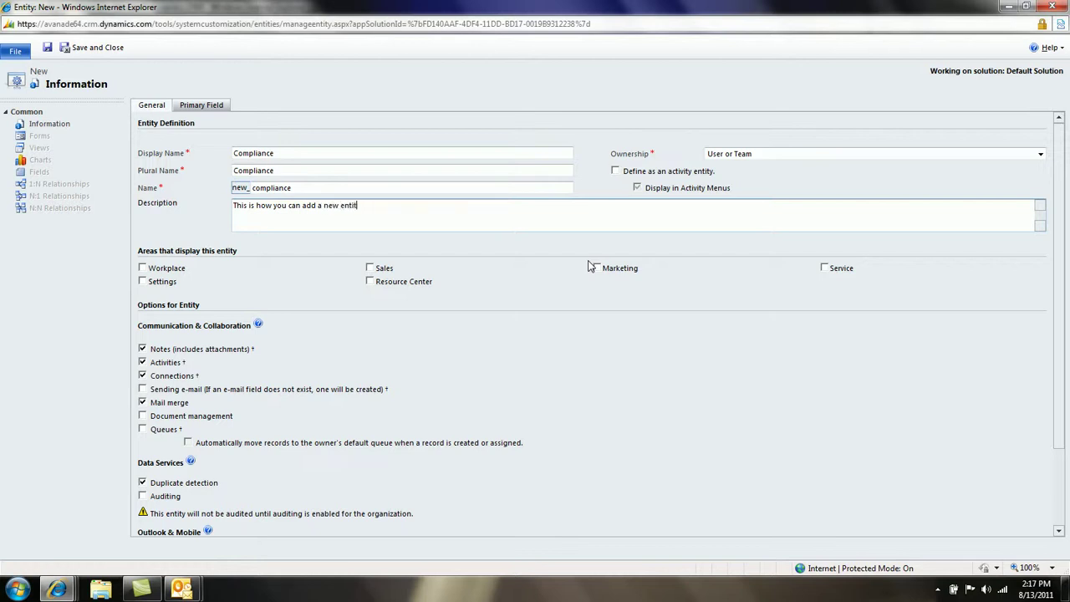
text(y. Microsoft Dynamic brought a new concept )
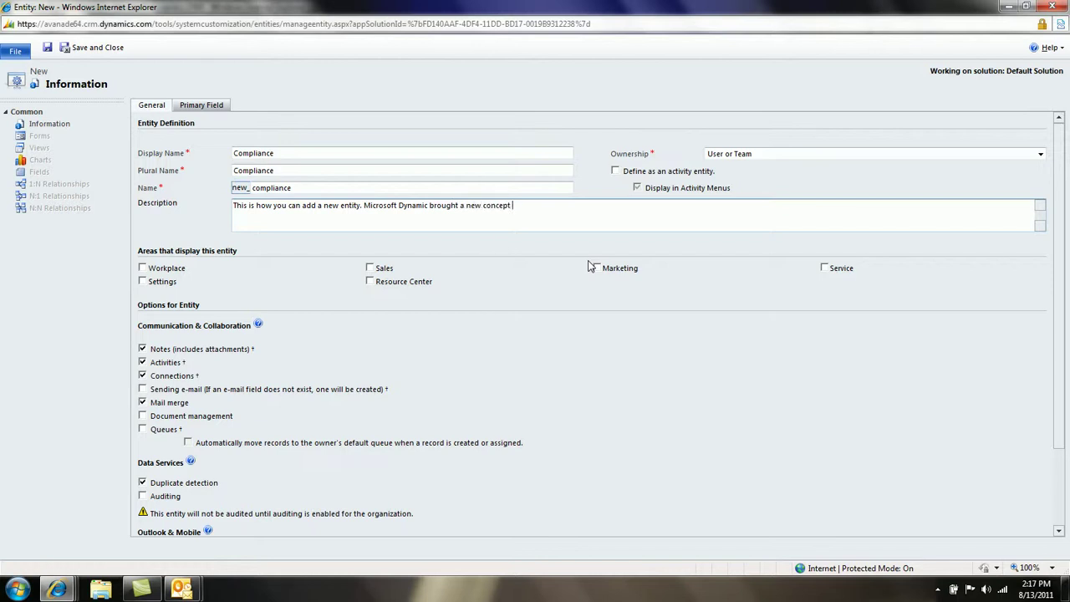
text(calleed)
key(BackSpace)
key(BackSpace)
text(d Solut)
text(ions)
text( with)
text( Microsoft )
text(Dynamic)
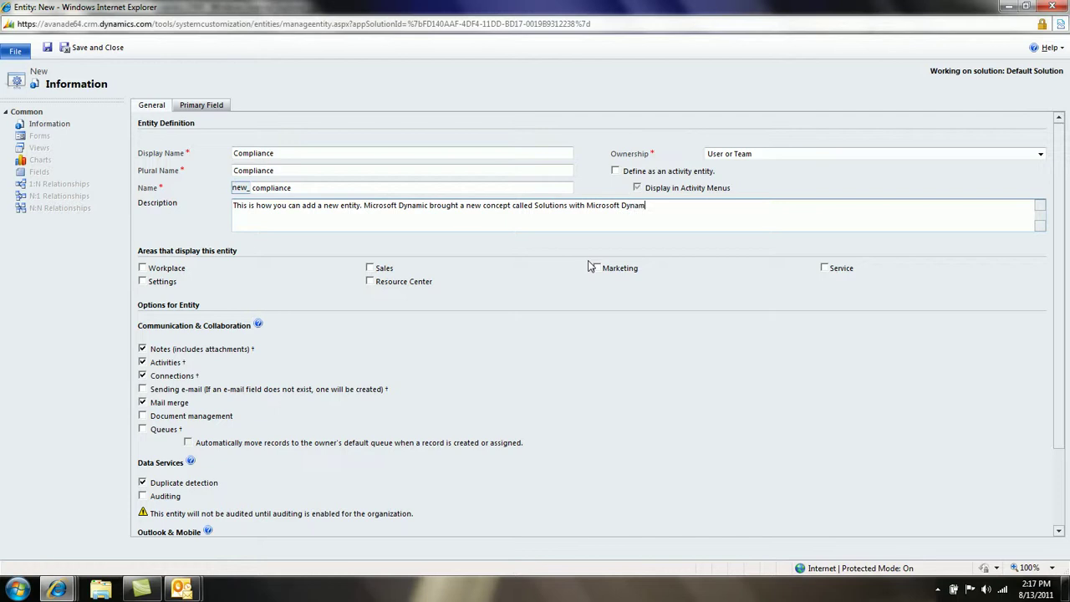
text( 2011)
Review the entity options and set the new entity to display in the Workplace area.
scroll(253, 494, down, 3)
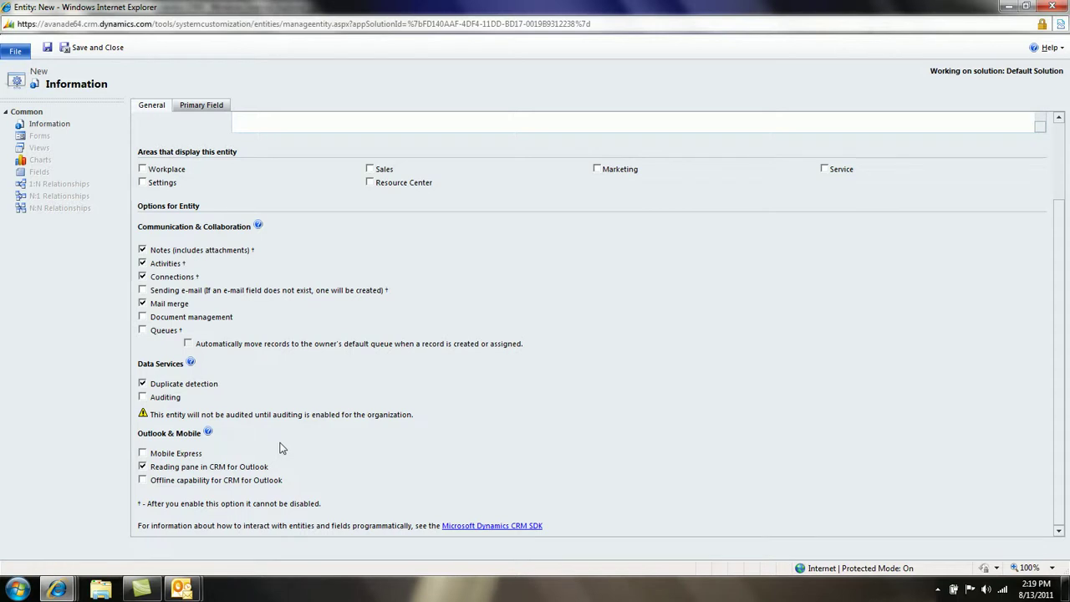
scroll(281, 449, up, 3)
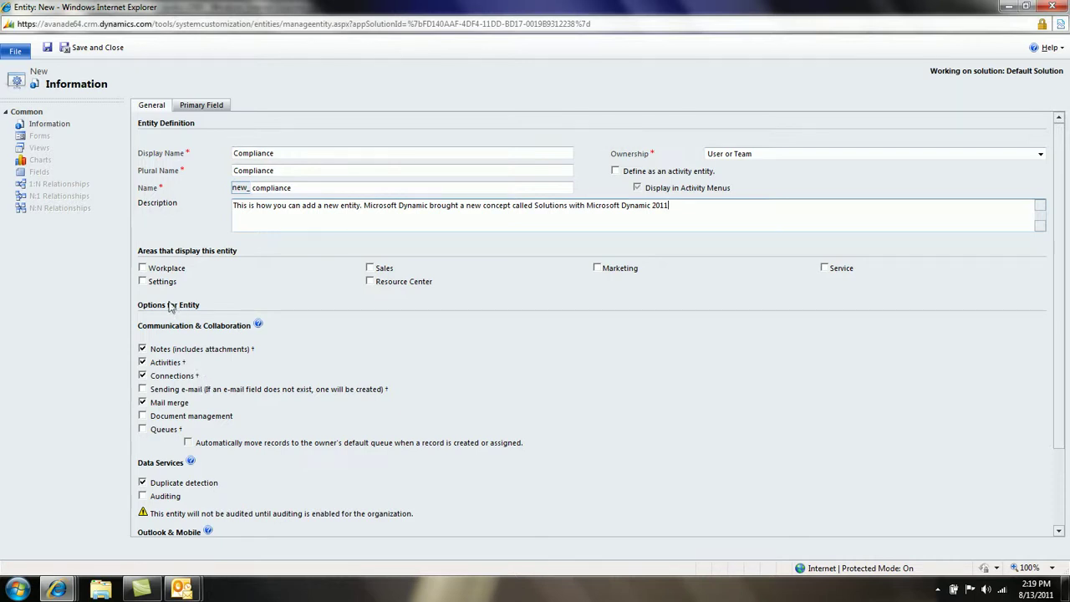
click(144, 269)
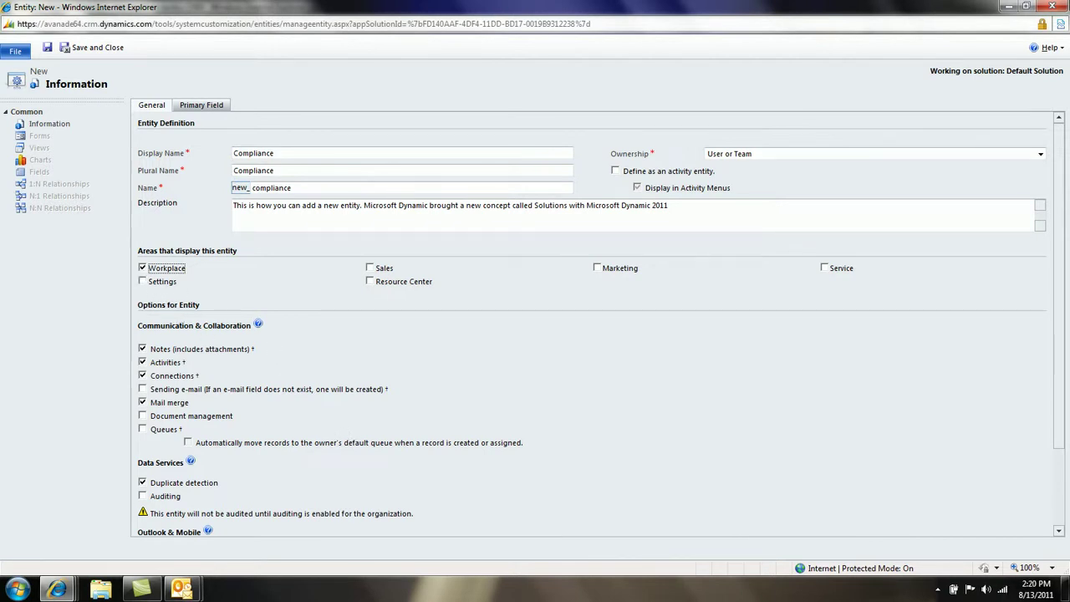
View the default solution's Dashboards components and return to the new entity form.
click(1009, 6)
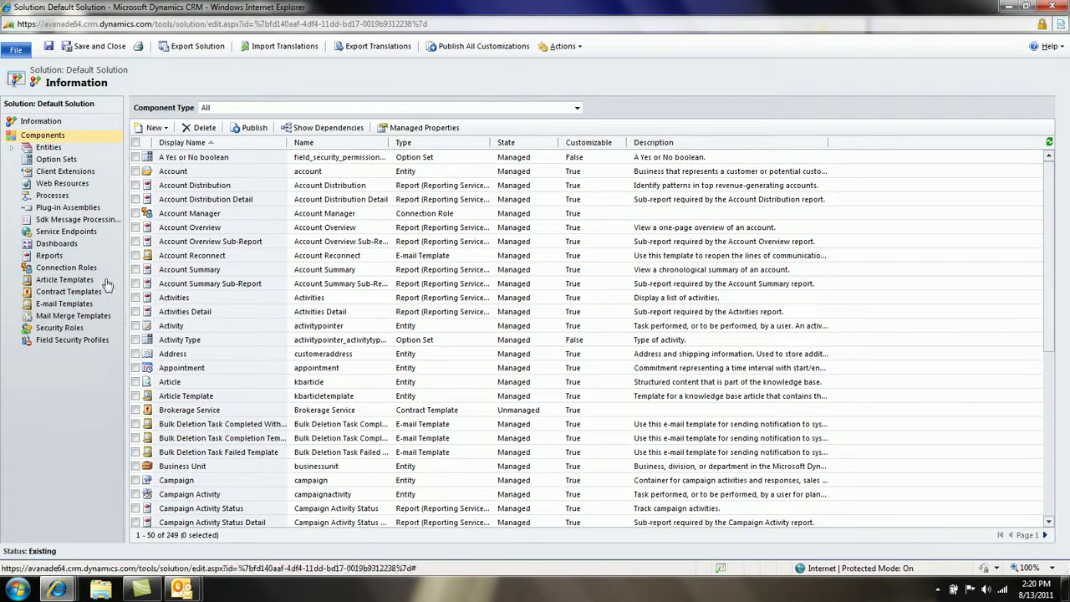
click(57, 243)
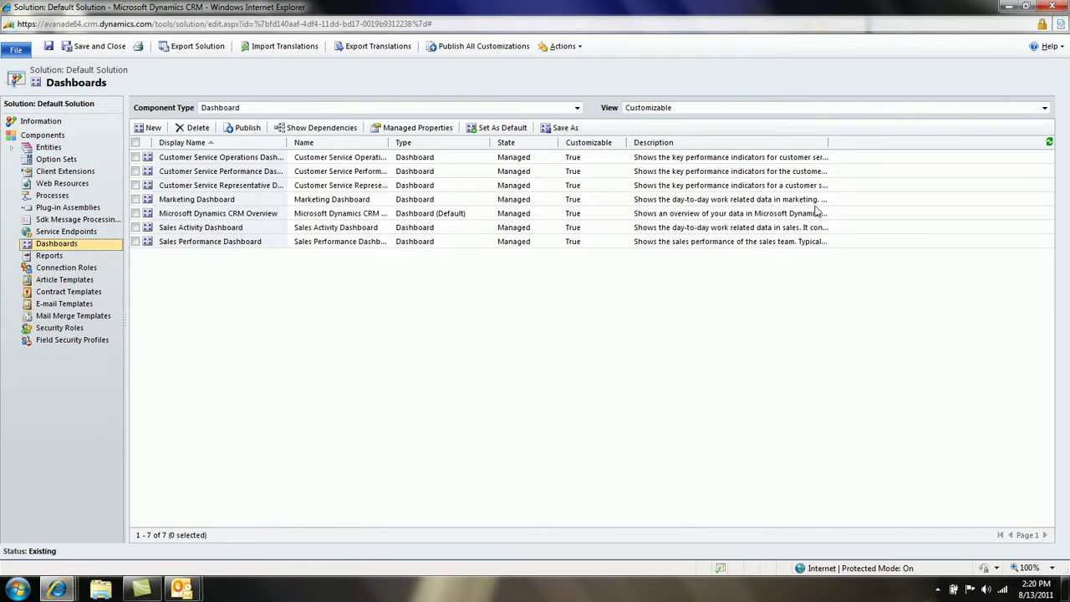
click(18, 588)
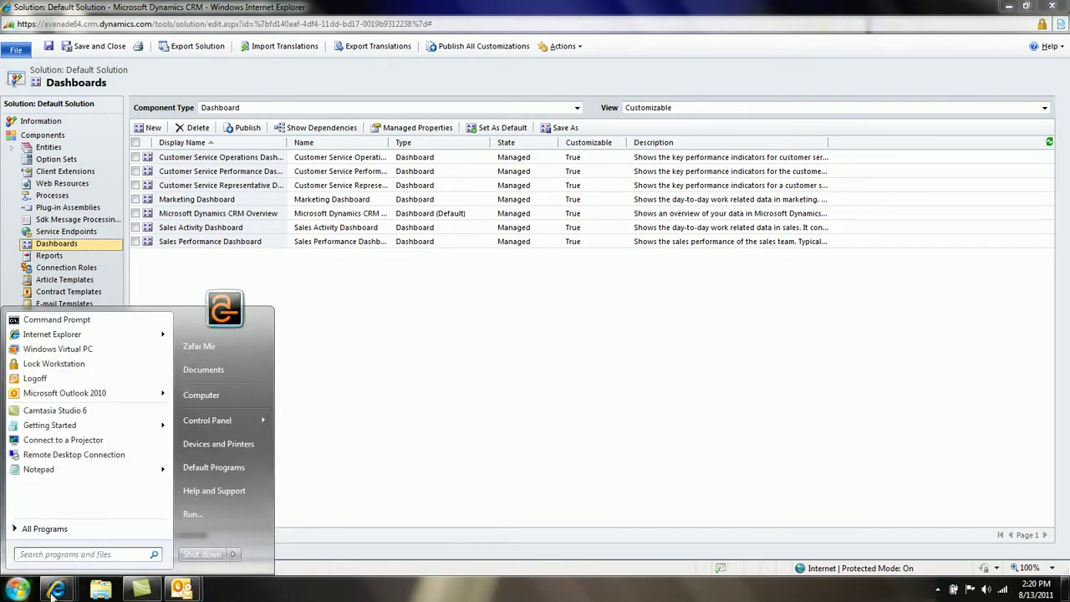
click(54, 591)
mouse_move(410, 456)
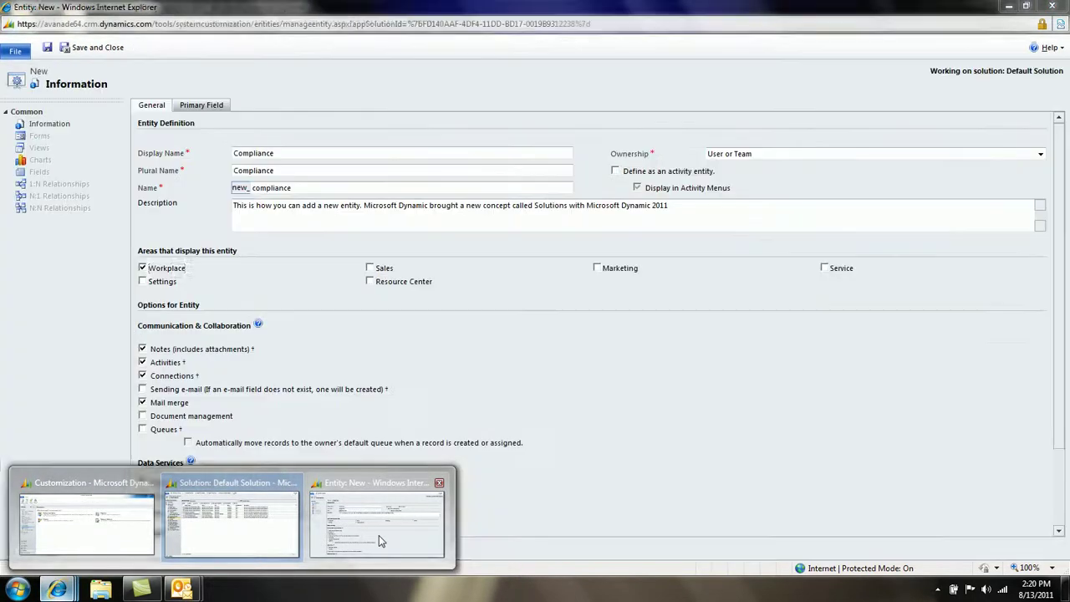
click(379, 536)
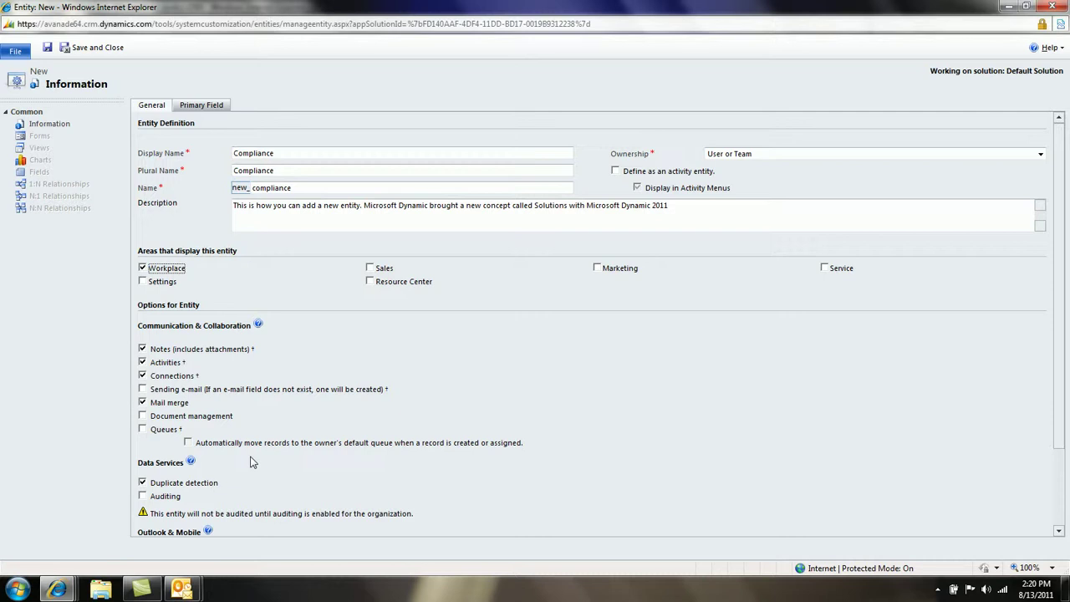
Save the Compliance entity and review its primary field settings before returning to the general settings.
click(48, 50)
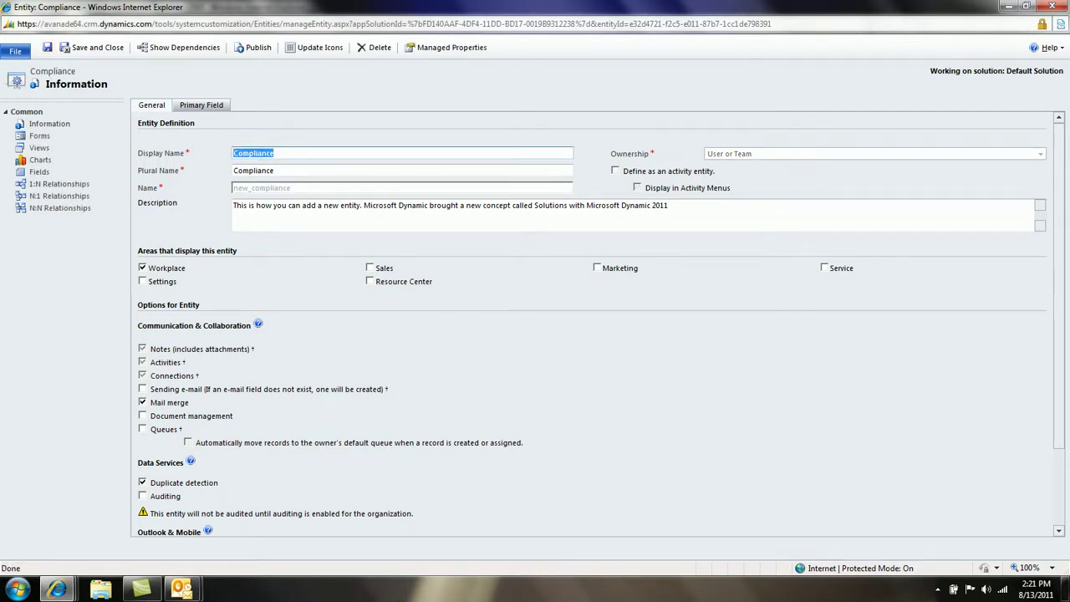
click(196, 117)
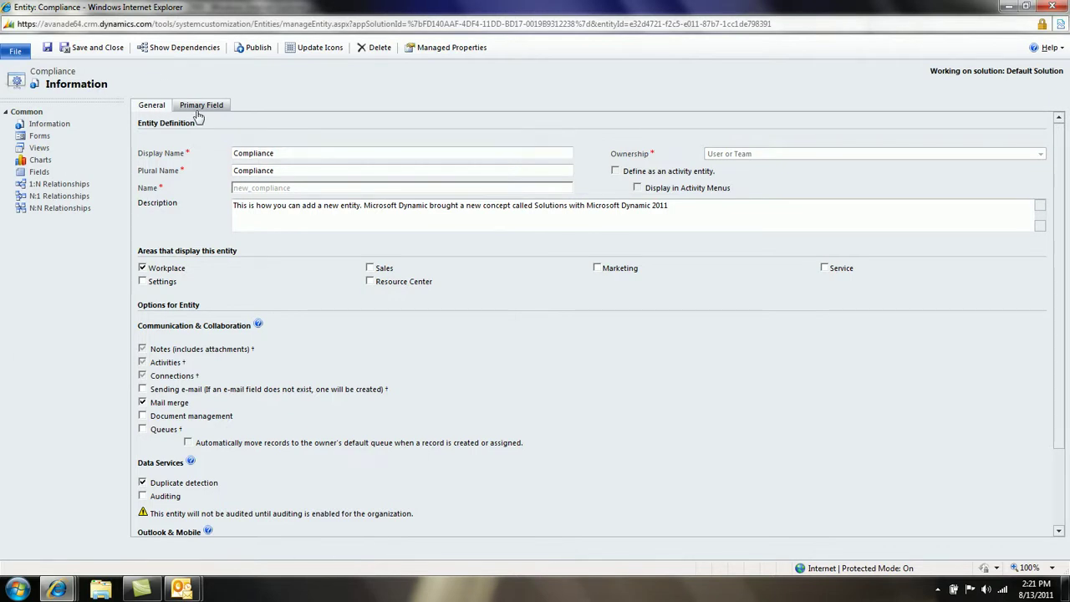
click(199, 107)
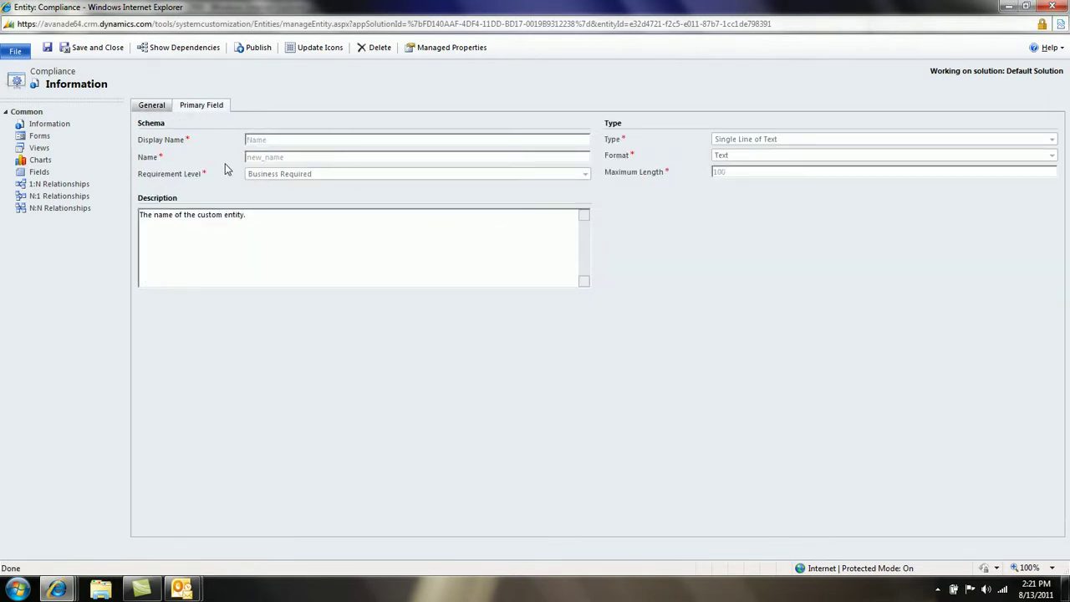
click(154, 107)
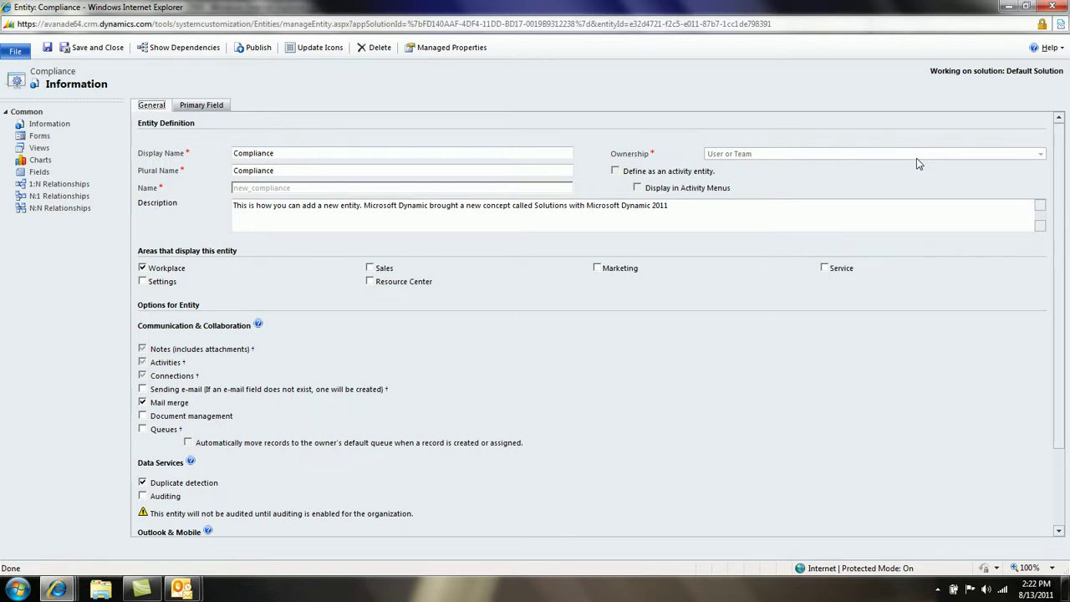
Refresh the default solution's component list, and save and close the Compliance entity.
click(1008, 6)
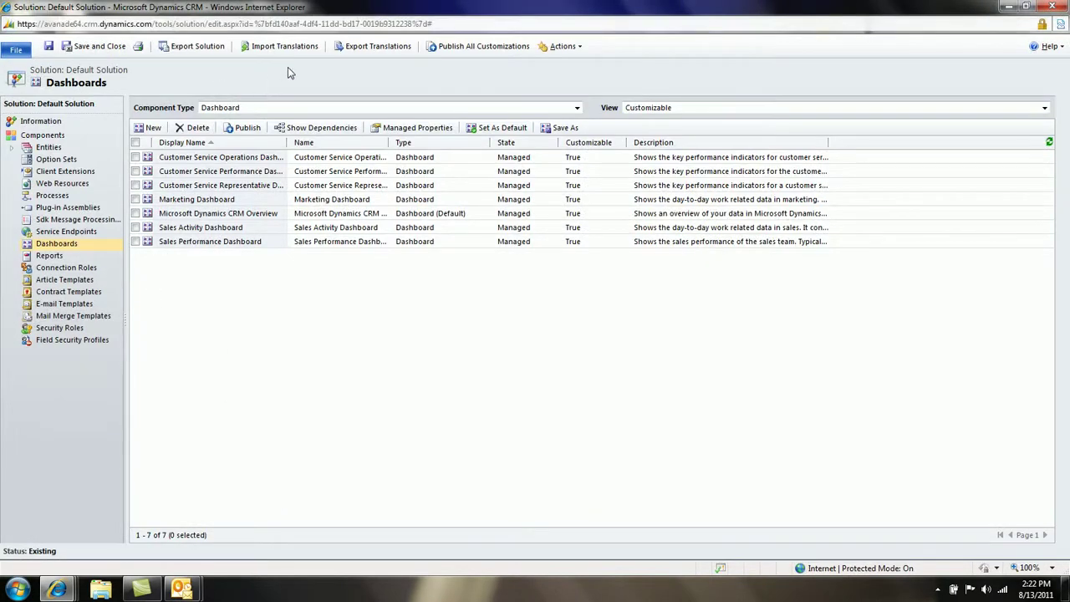
click(1050, 144)
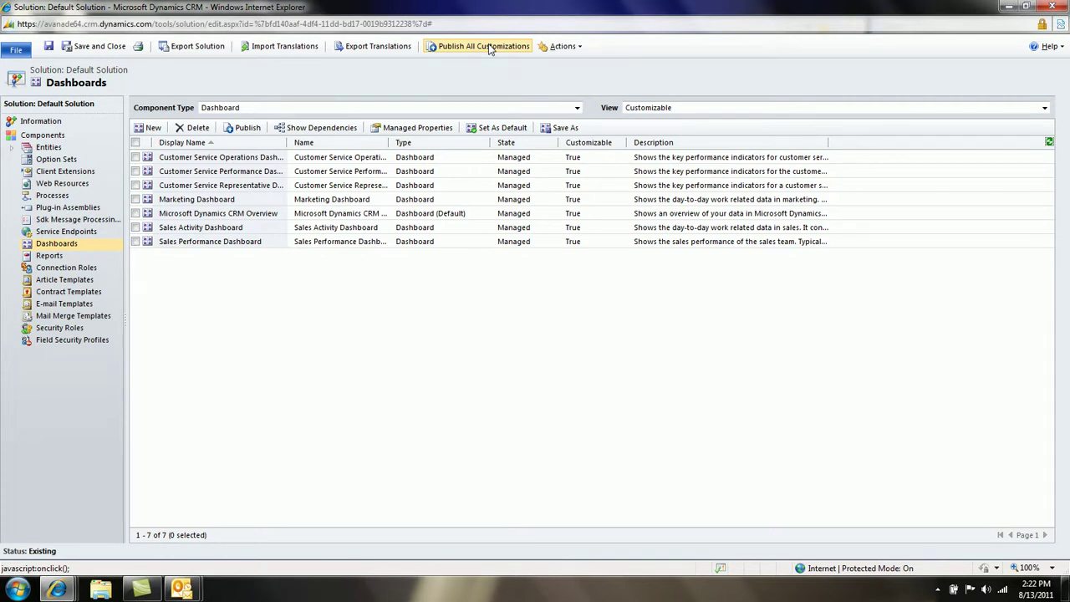
mouse_move(52, 587)
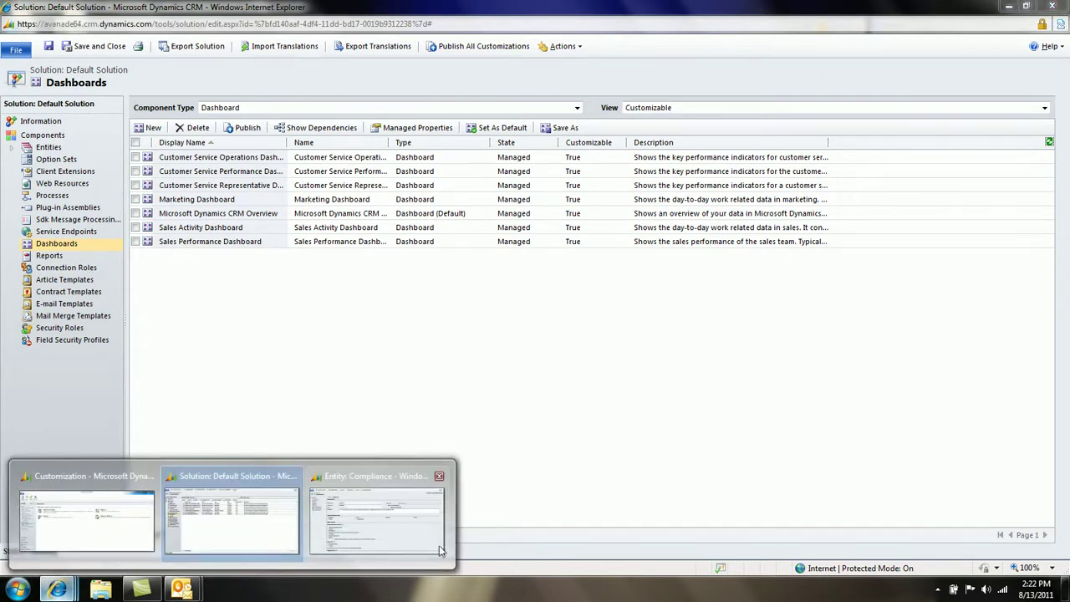
click(396, 524)
click(92, 47)
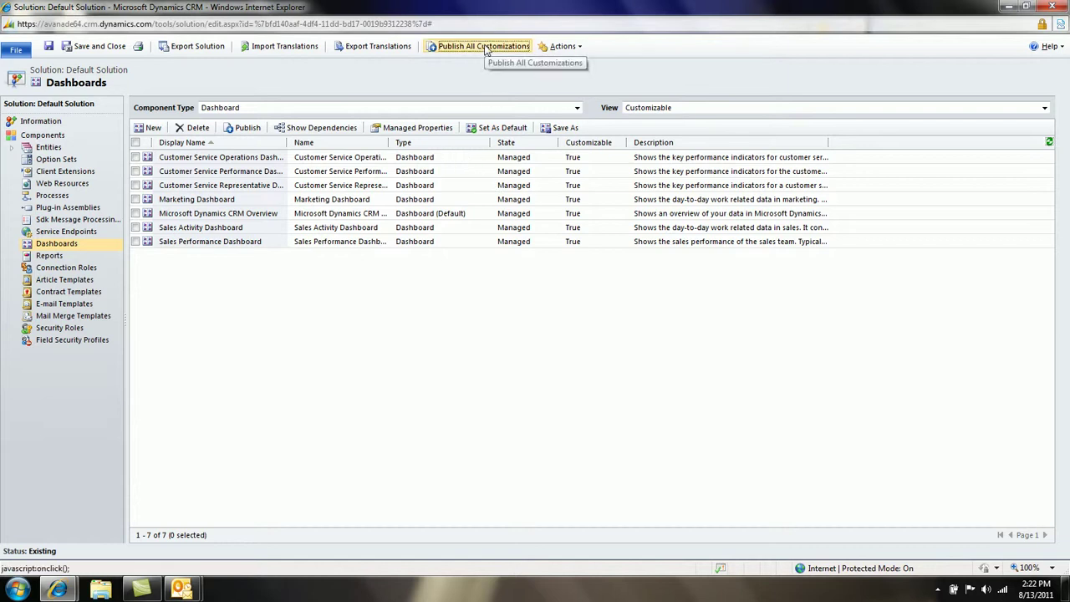
Publish all customizations in the default solution and close the solution window.
click(486, 47)
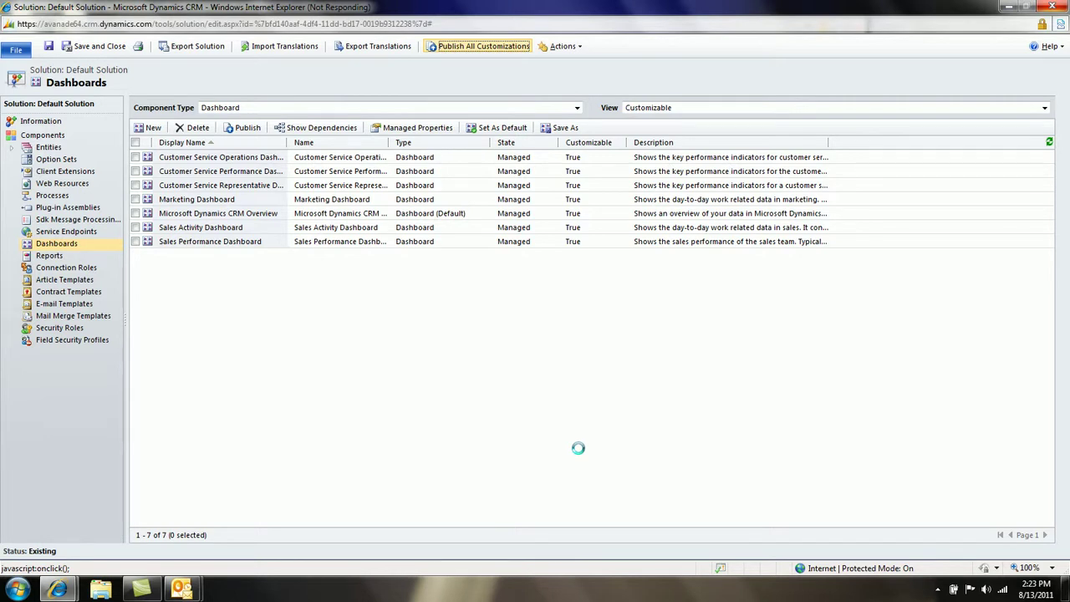
click(1052, 6)
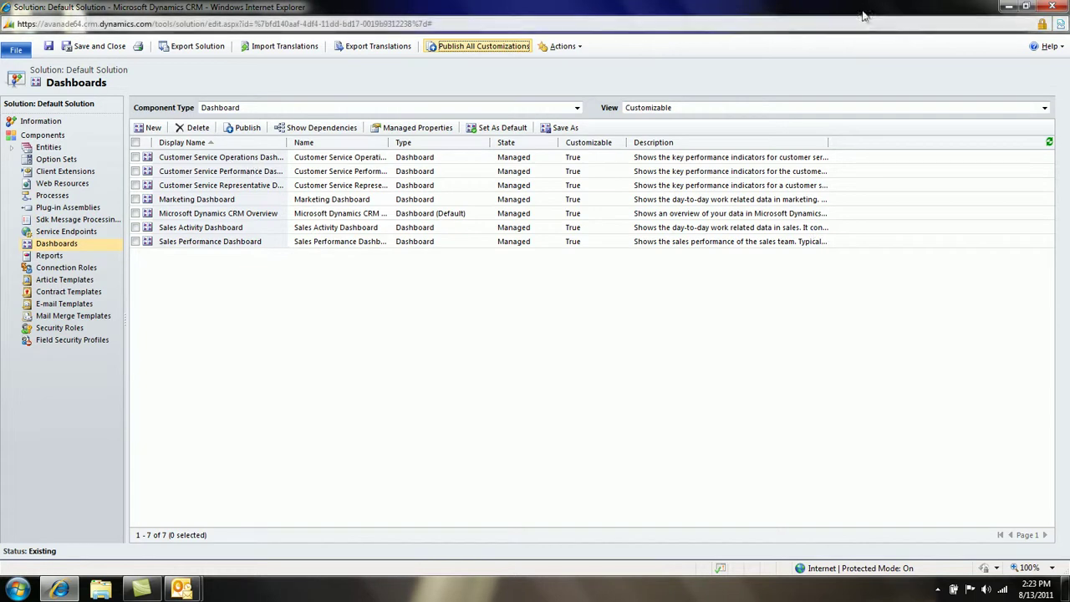
click(1050, 6)
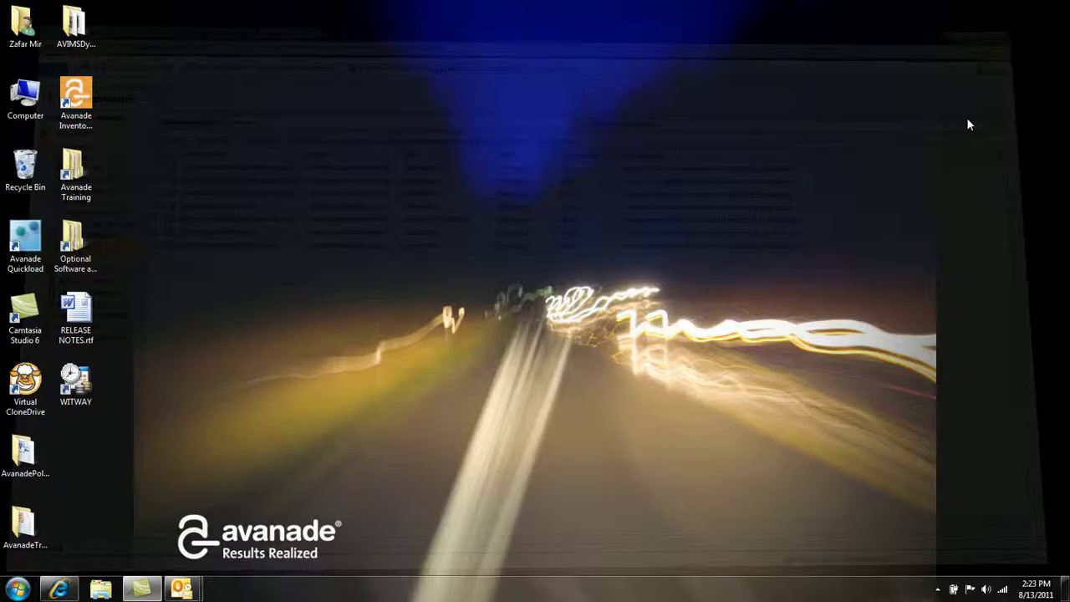
Switch to a new Internet Explorer window, load Microsoft Dynamics CRM from the favorites and check the Workplace extensions for the Compliance entity.
click(70, 592)
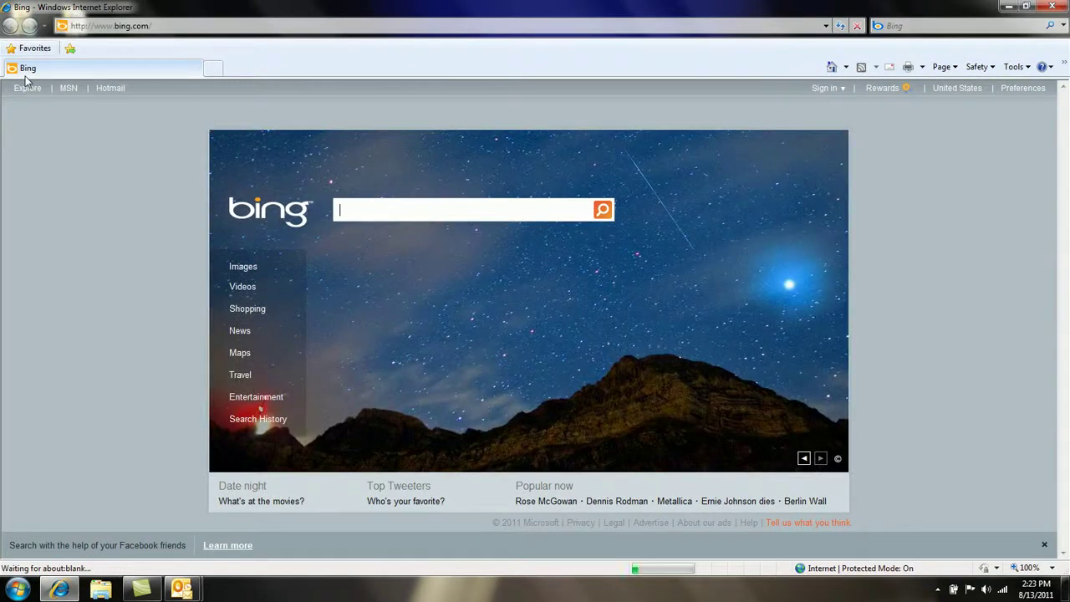
click(33, 48)
click(42, 218)
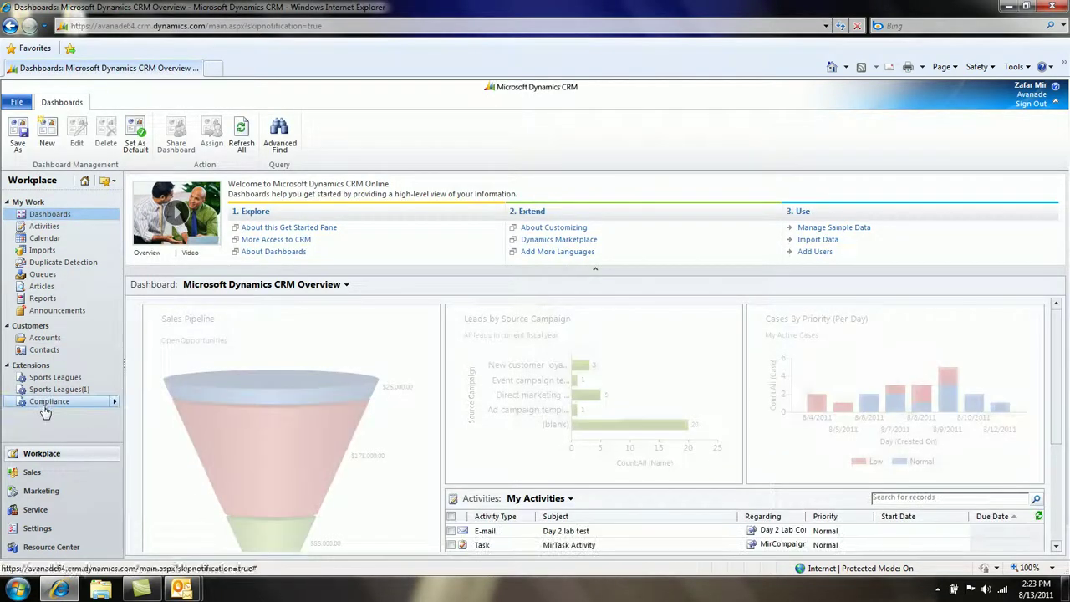
click(119, 405)
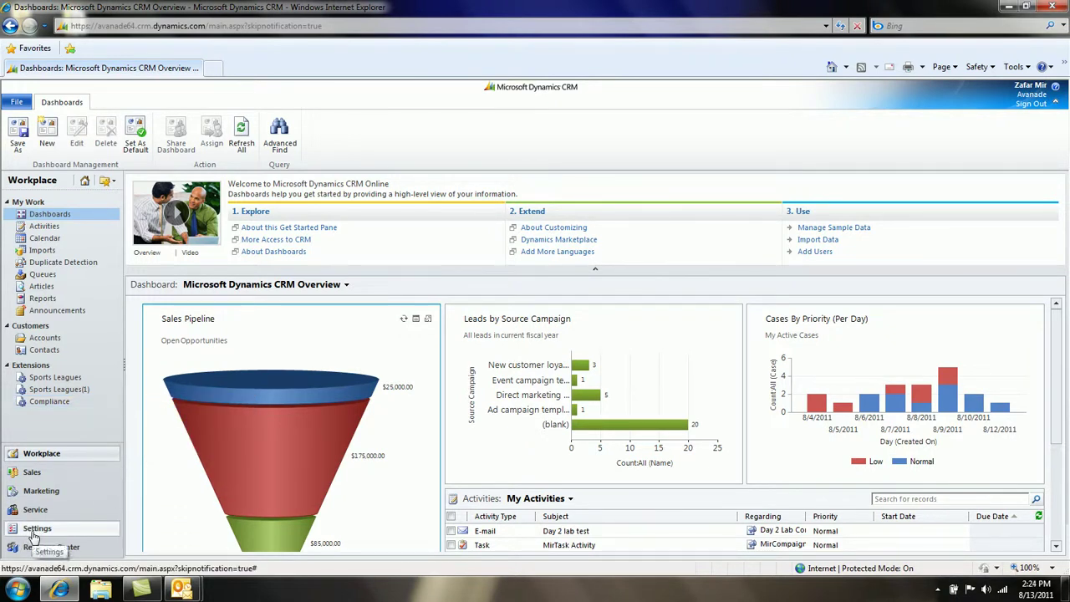
Open the default solution from the customization settings, look through its list of all components and close the solution window.
click(35, 530)
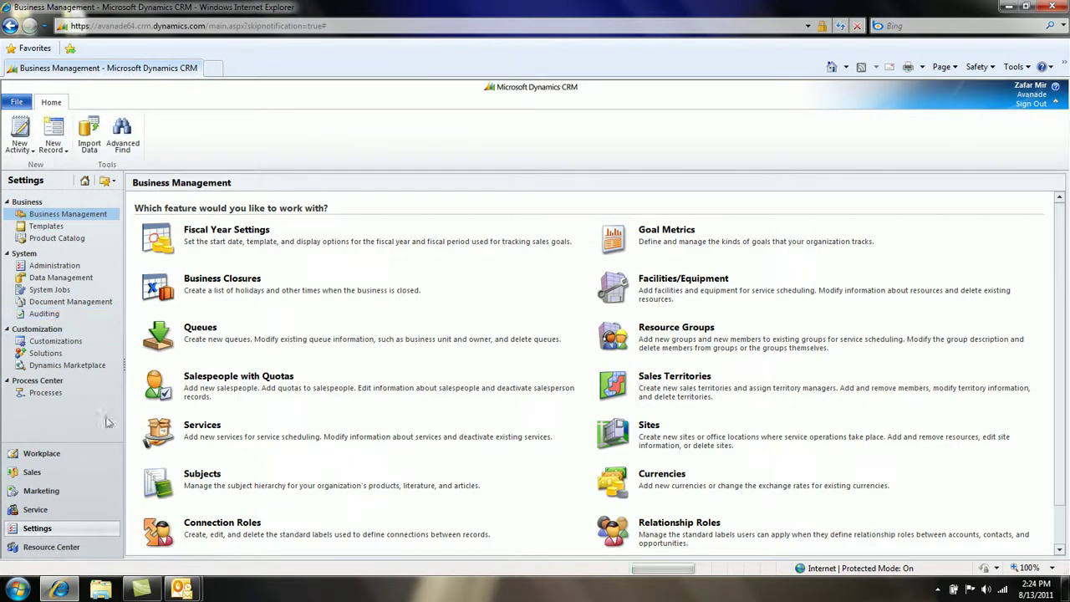
click(69, 342)
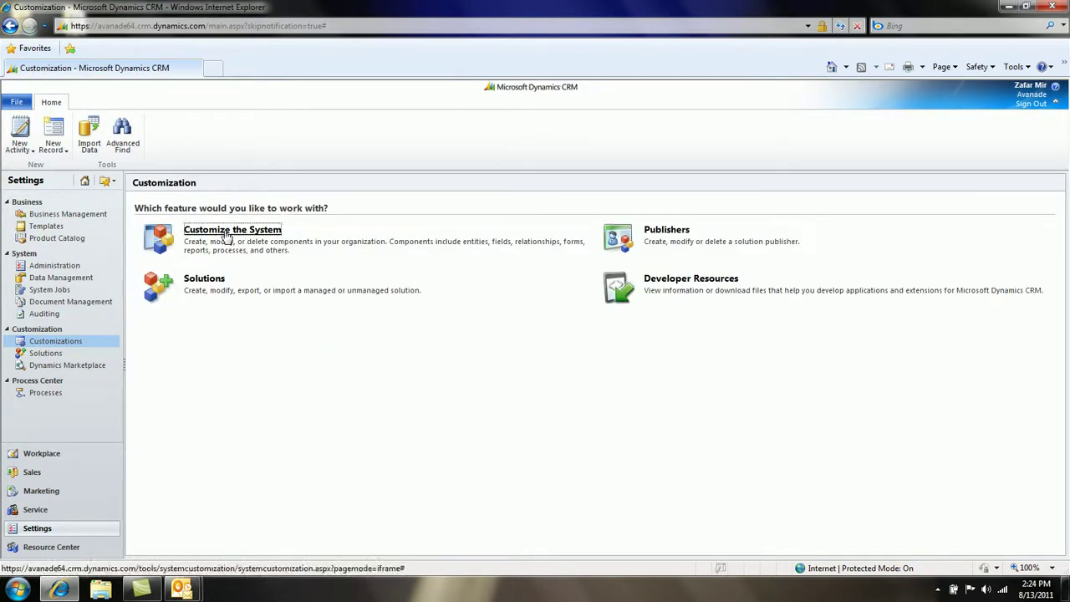
click(226, 234)
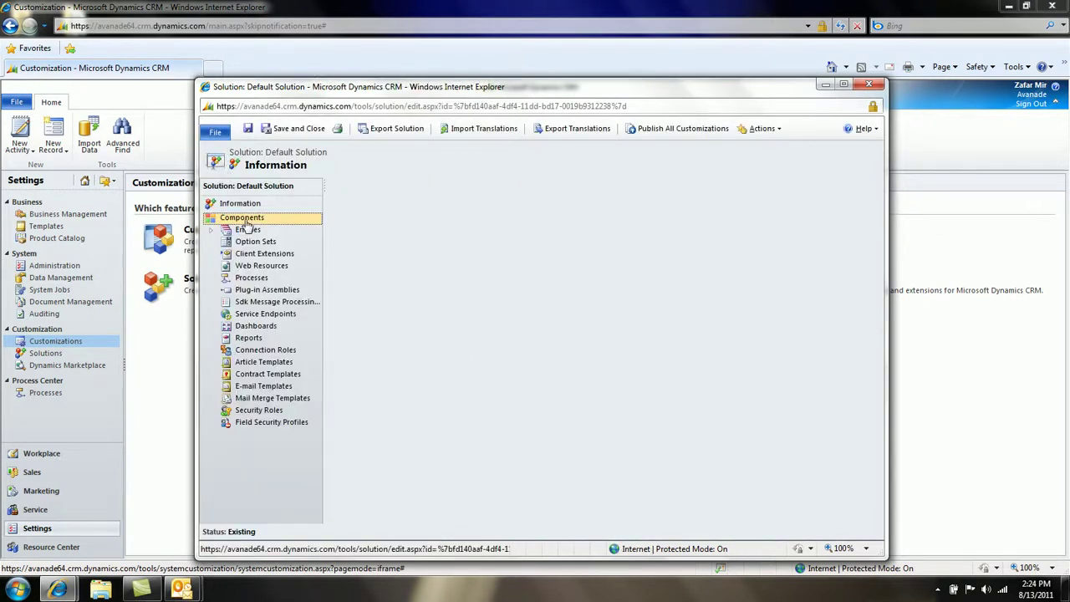
click(245, 221)
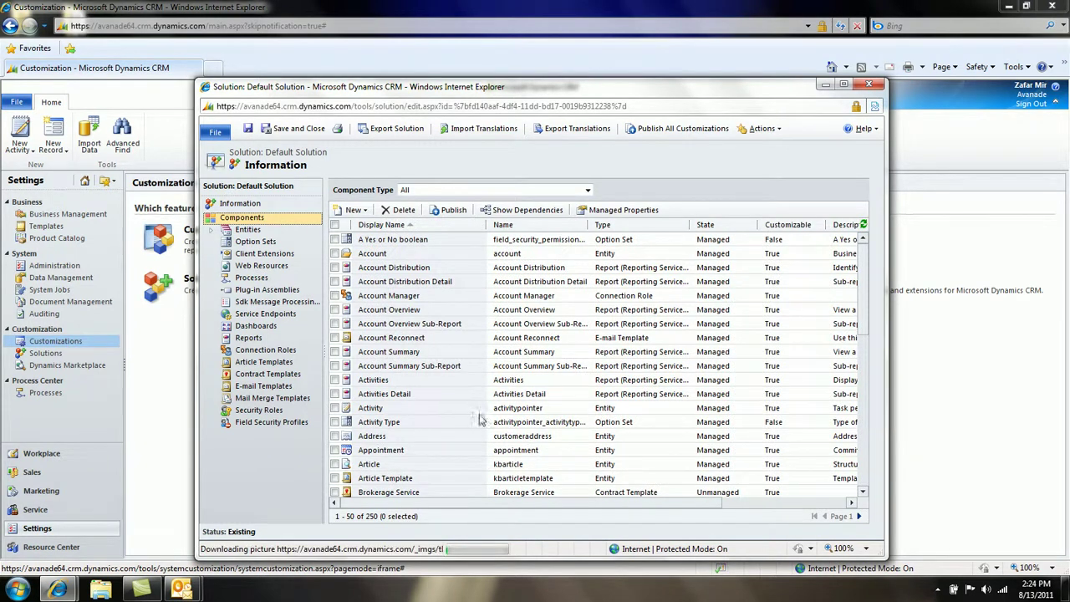
drag(864, 284, 854, 447)
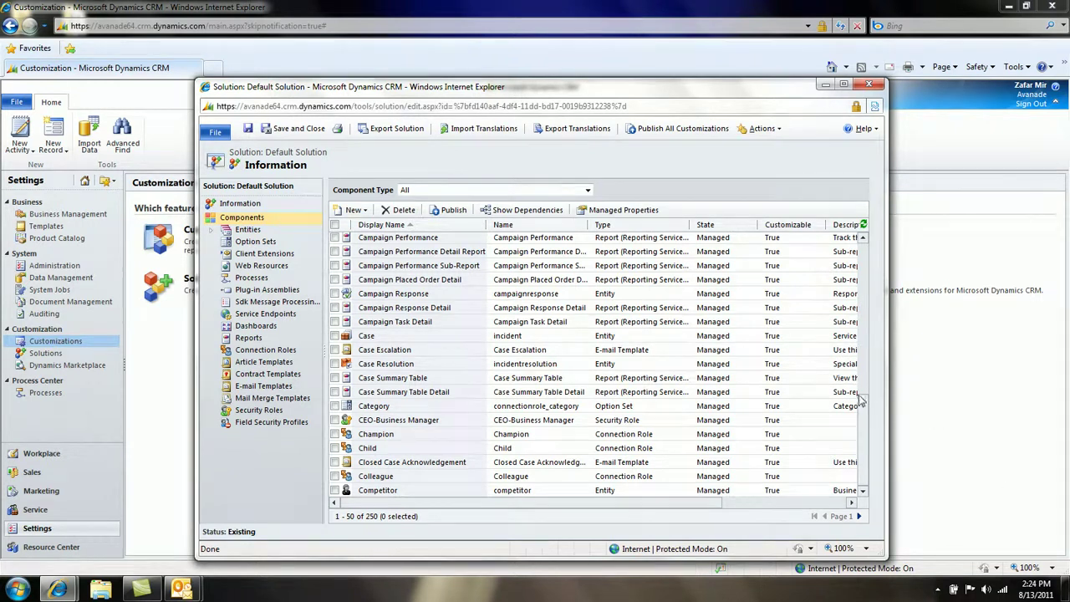
scroll(860, 402, up, 5)
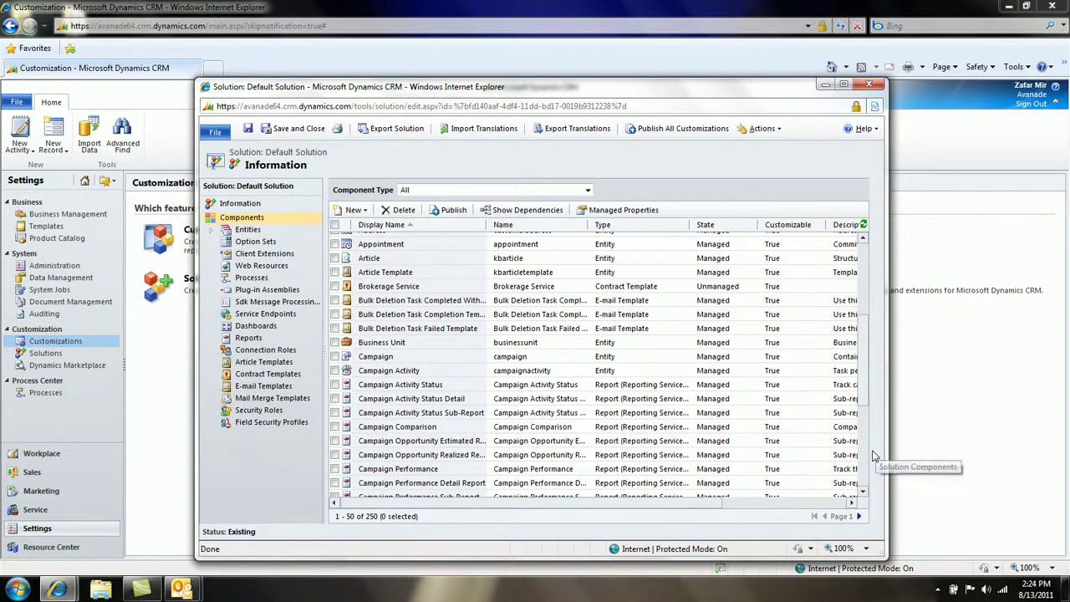
scroll(861, 393, up, 2)
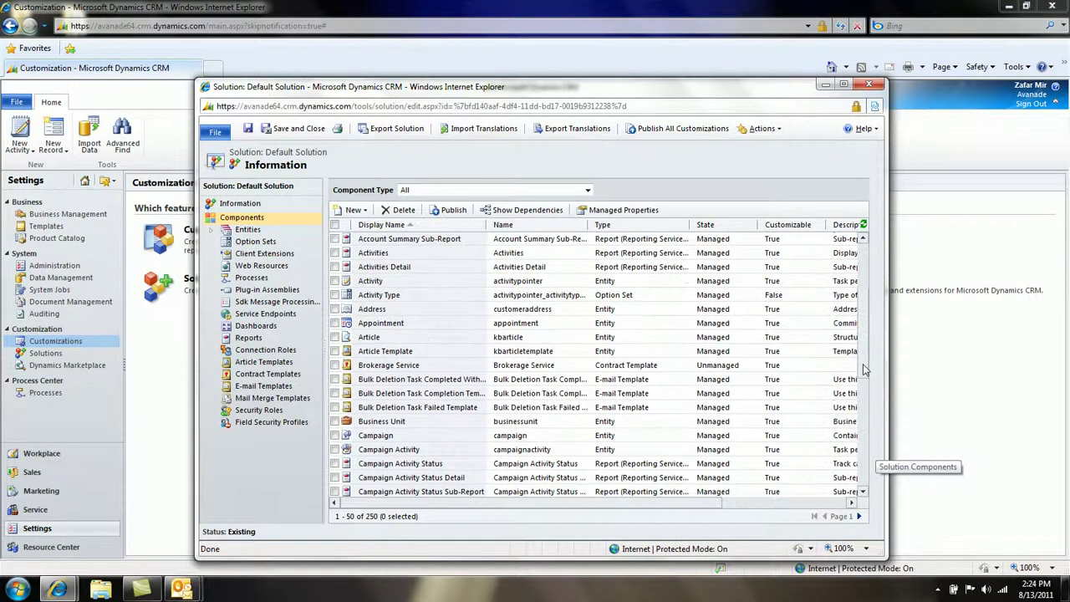
drag(865, 368, 867, 326)
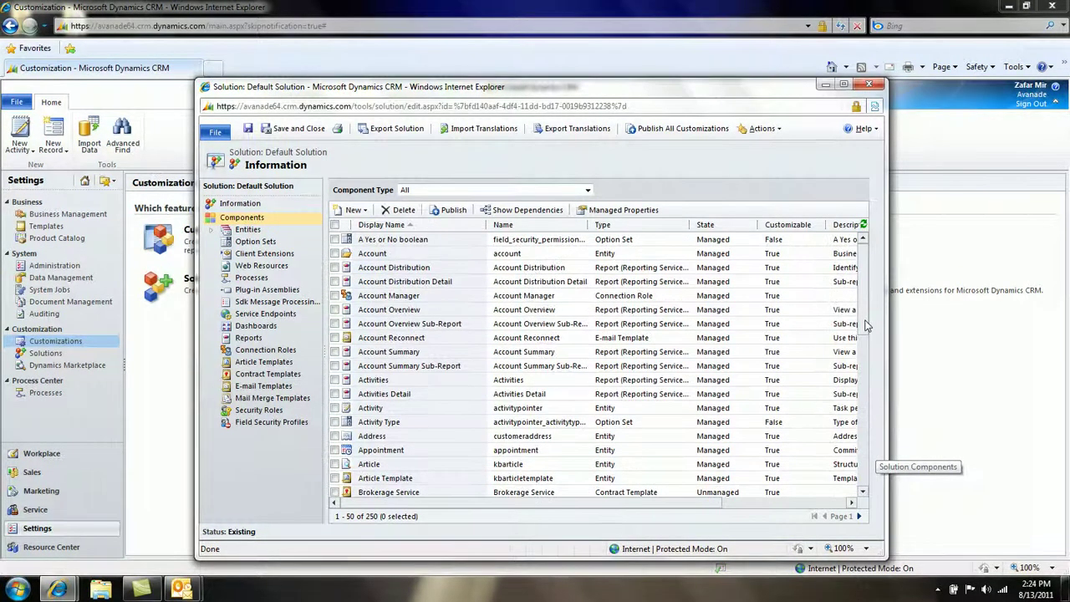
click(869, 84)
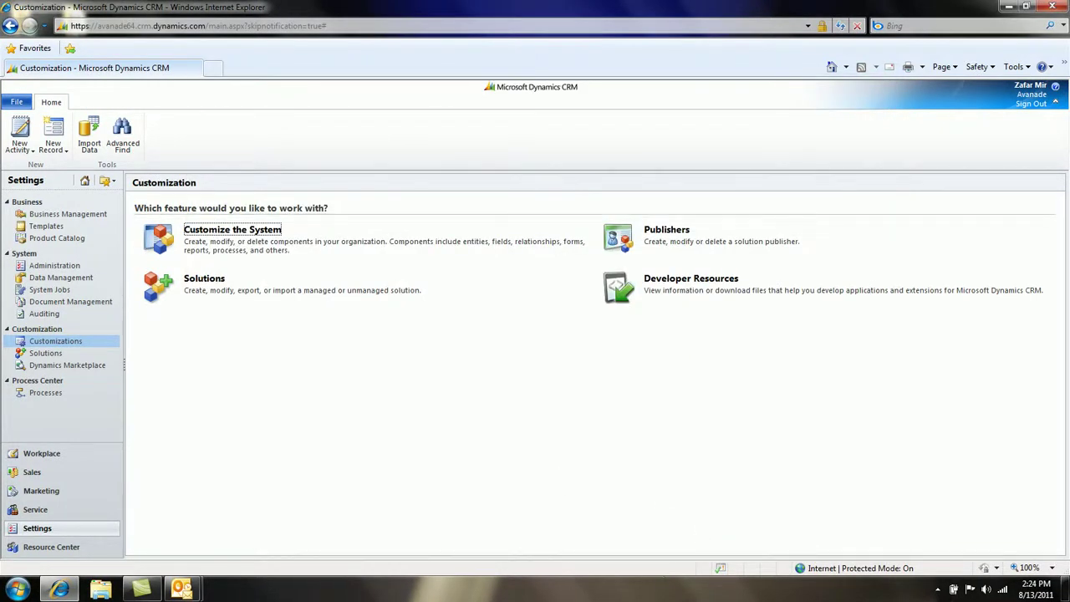
click(938, 589)
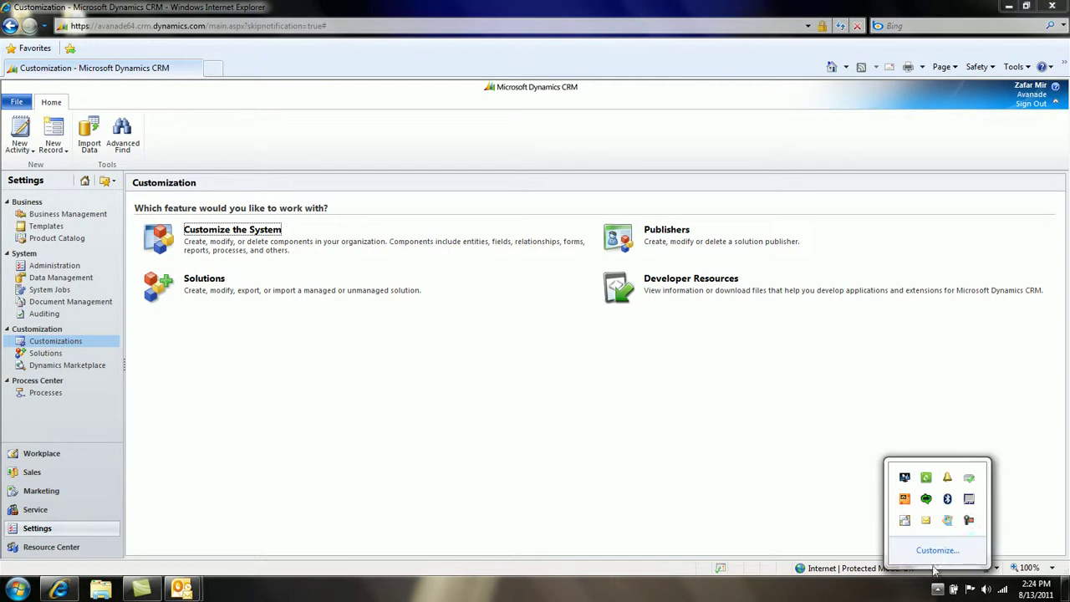